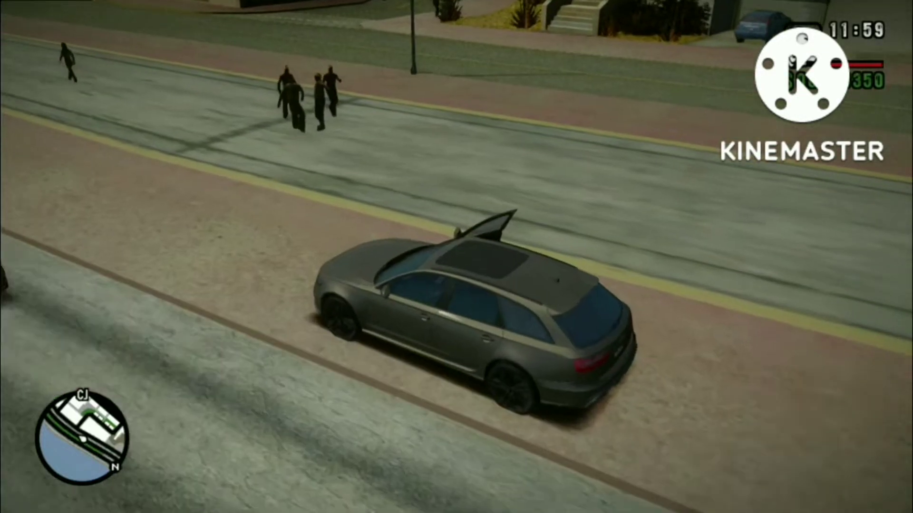
key(v)
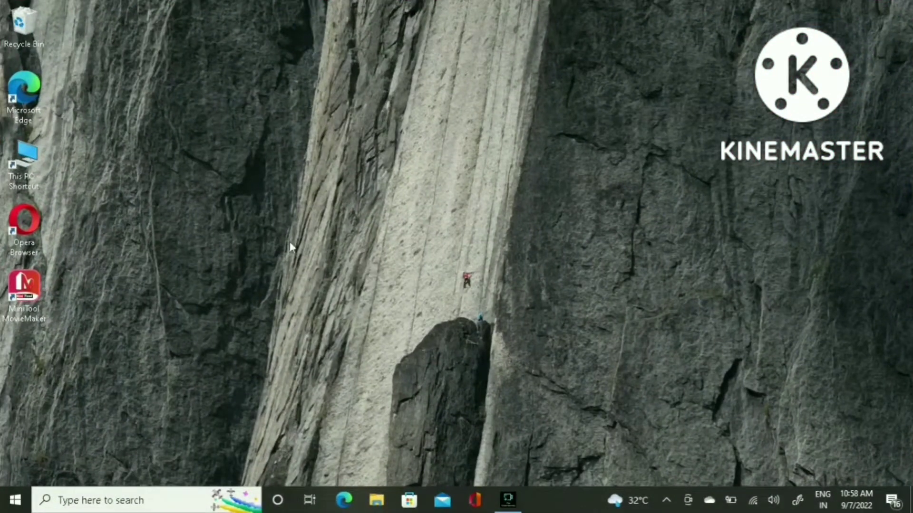
Extract the GTA SAN by WK archive within the Downloads folder, letting the extraction run in the background
double_click(30, 172)
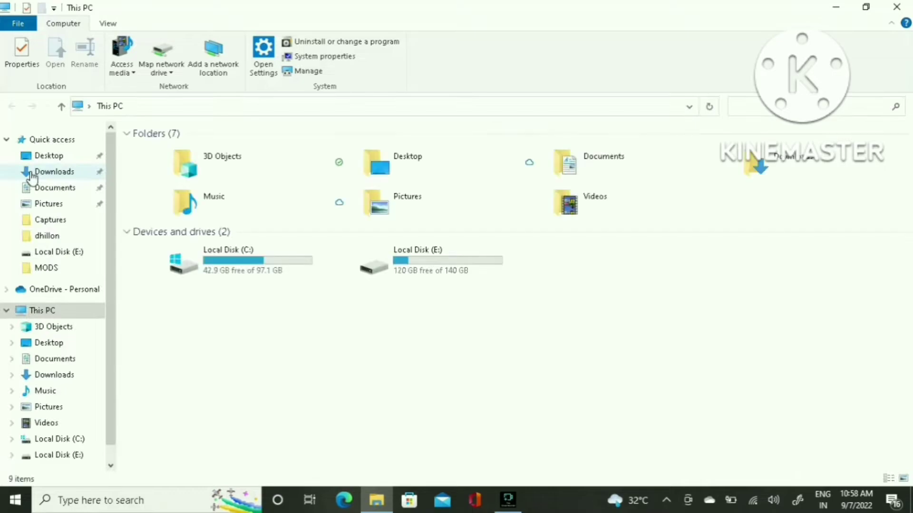
double_click(760, 167)
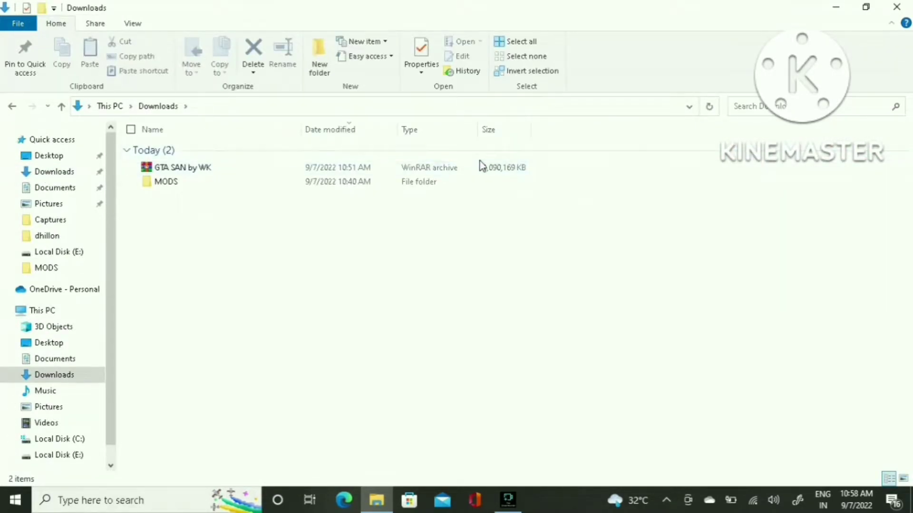
click(489, 168)
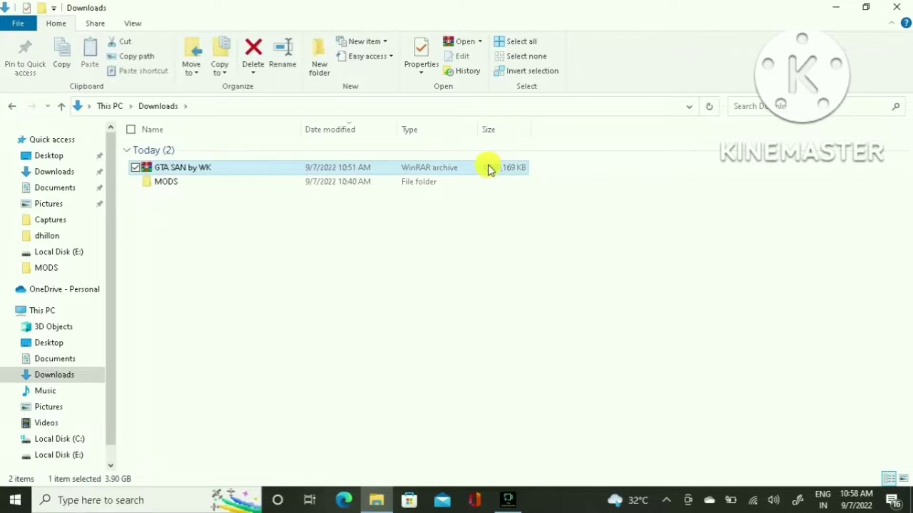
right_click(487, 168)
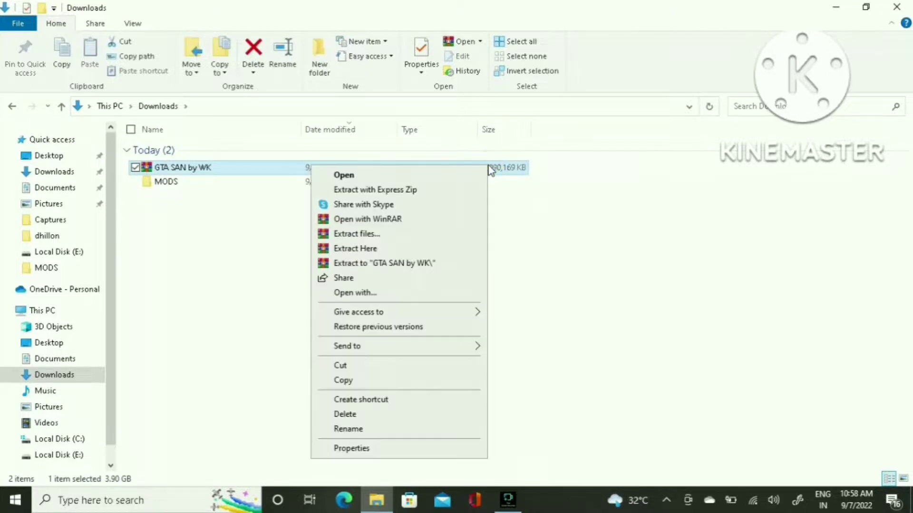
click(394, 249)
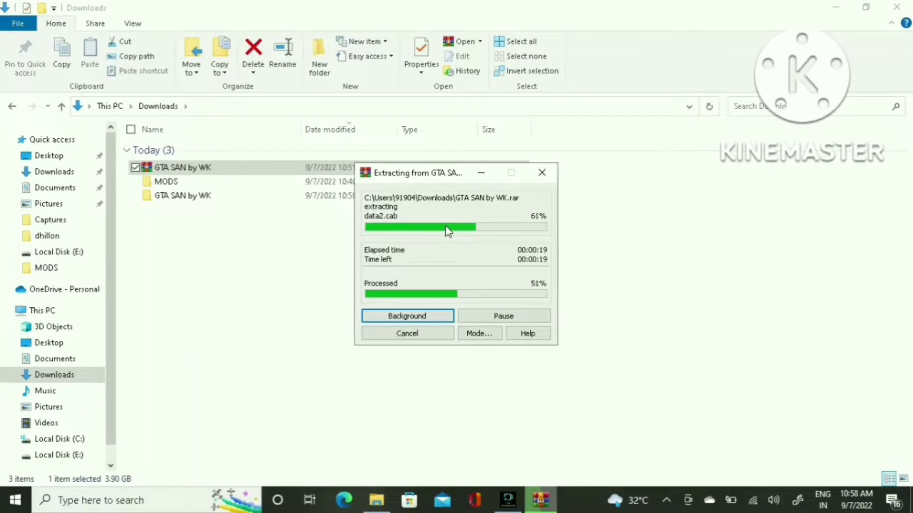
click(426, 316)
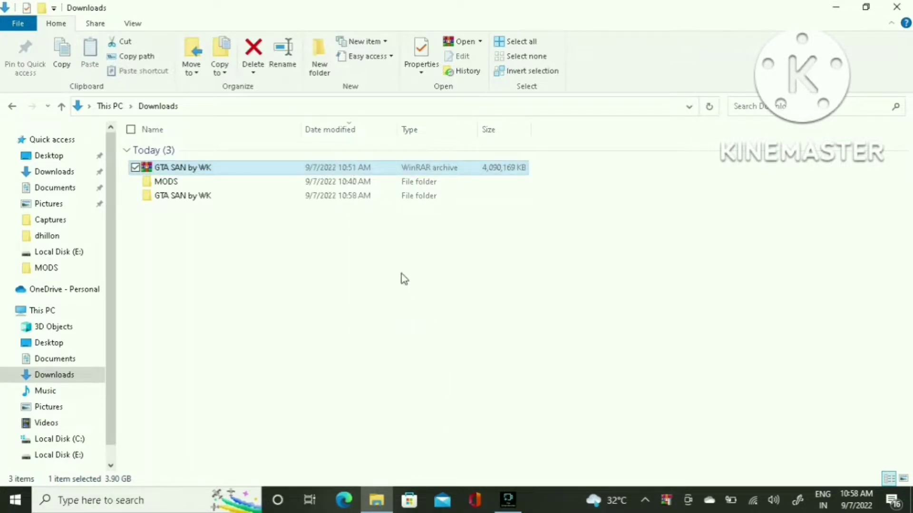
Open the extracted GTA SAN by WK folder in Downloads
double_click(352, 198)
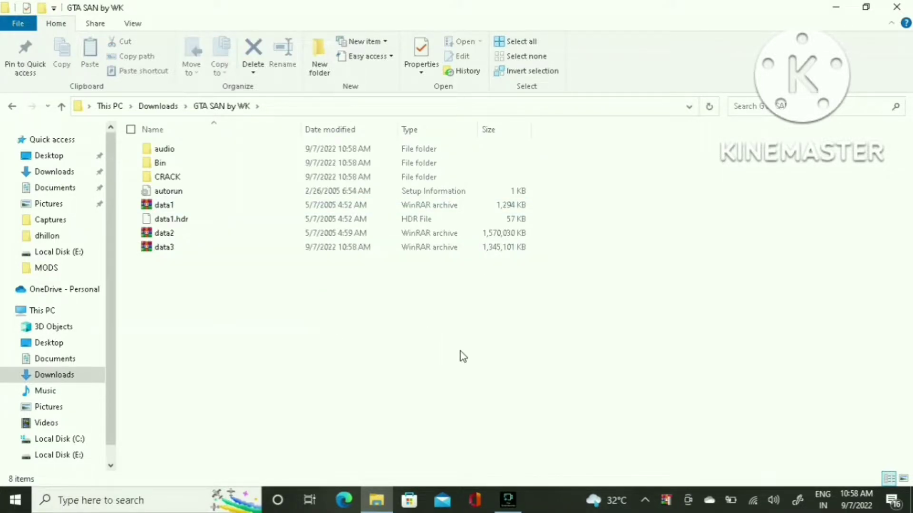
click(659, 508)
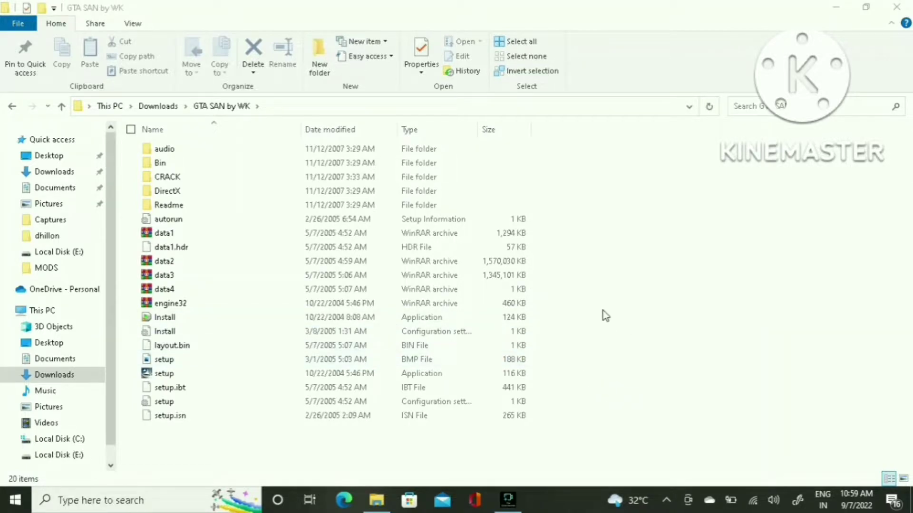
click(11, 106)
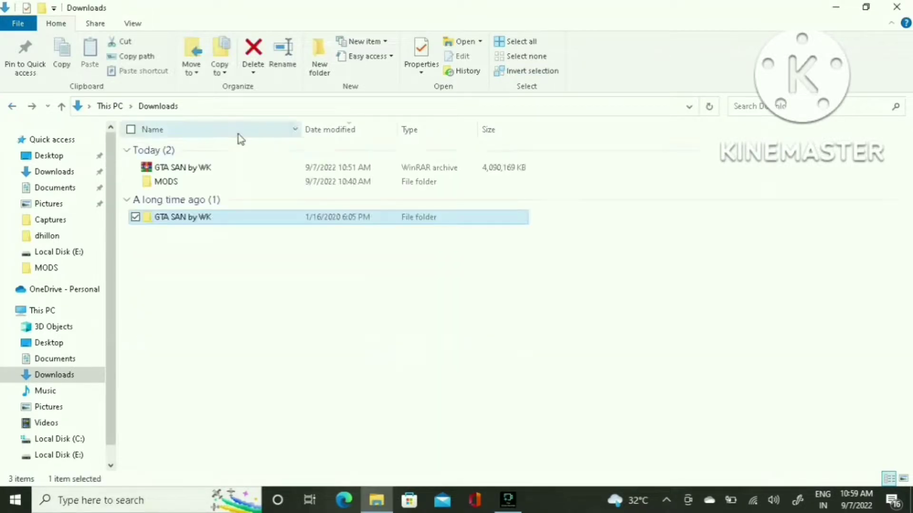
double_click(280, 220)
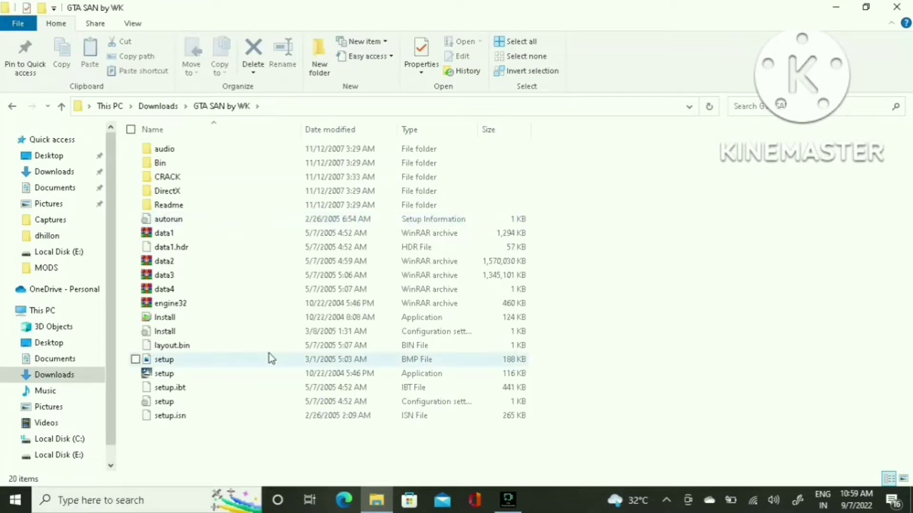
Run the setup application to uninstall the existing GTA San Andreas and finish the wizard
double_click(275, 378)
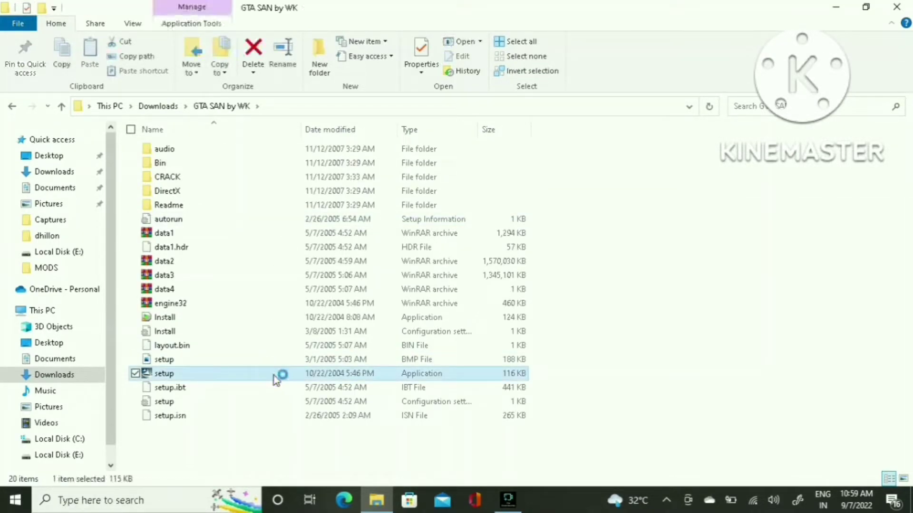
click(503, 293)
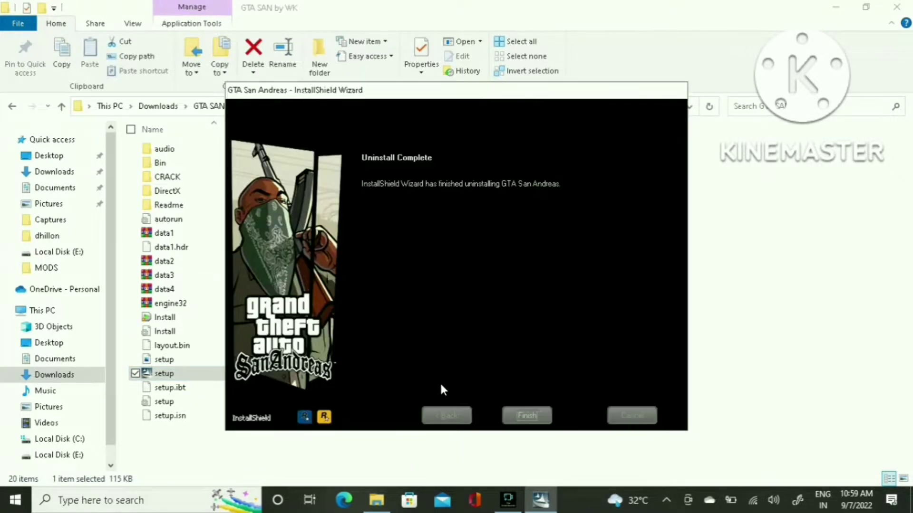
click(529, 420)
Run setup again with English as the installation language and advance to the license agreement
click(388, 376)
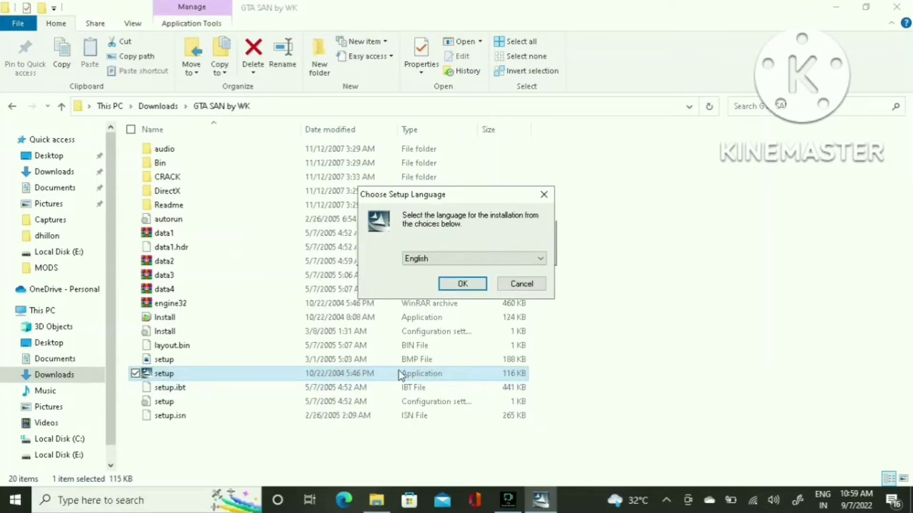
click(481, 286)
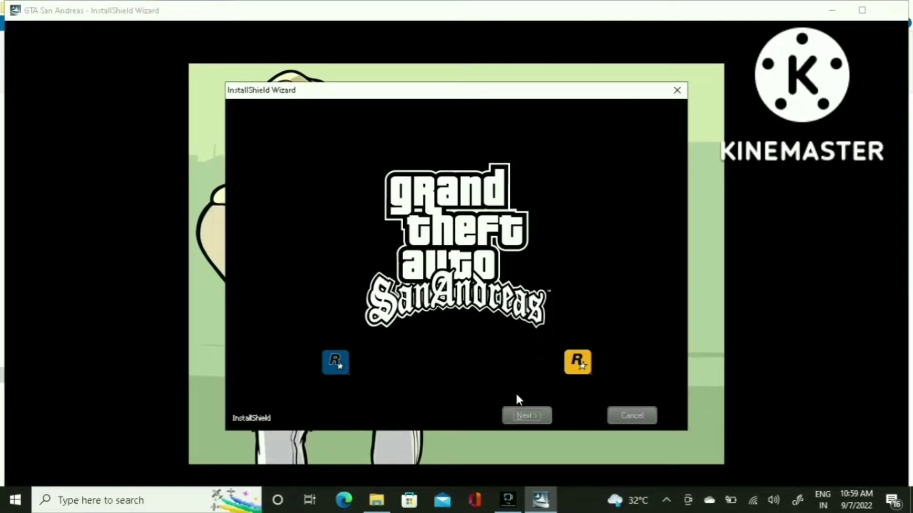
click(528, 415)
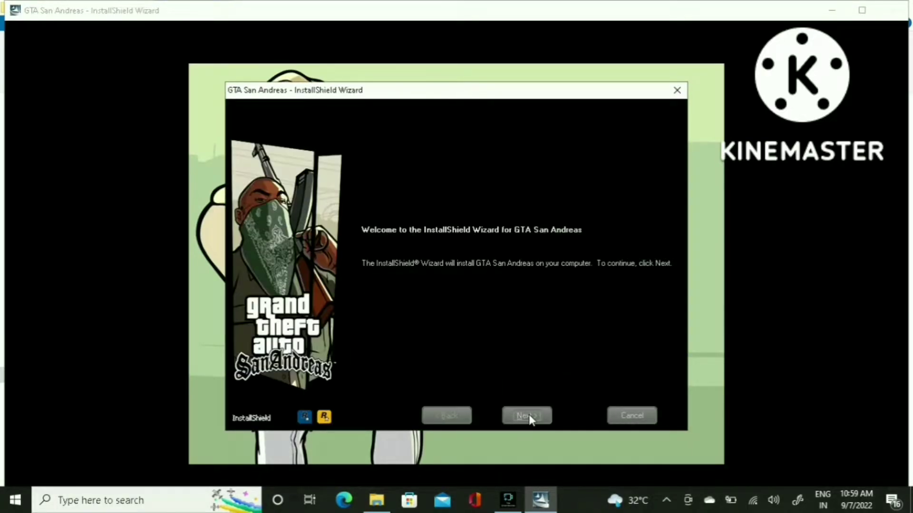
click(528, 415)
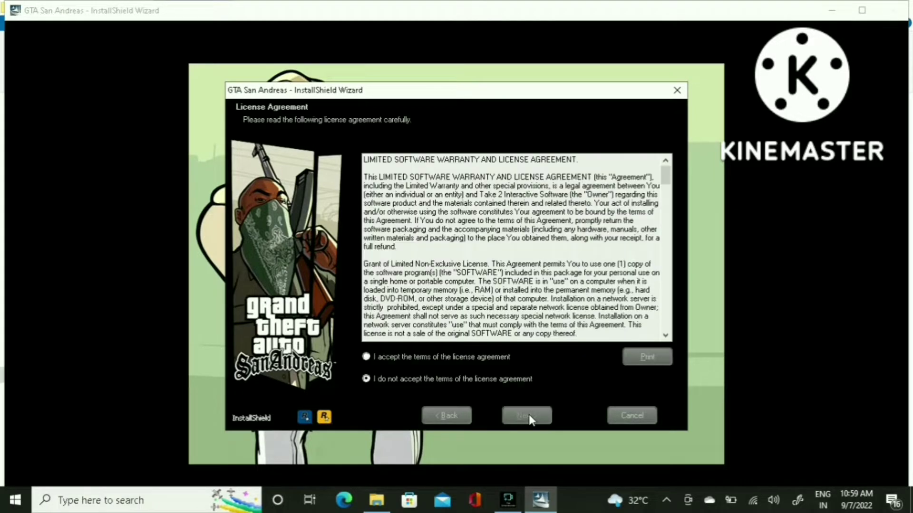
Accept the license terms and system requirements, and continue with the Complete setup type
click(367, 357)
click(519, 413)
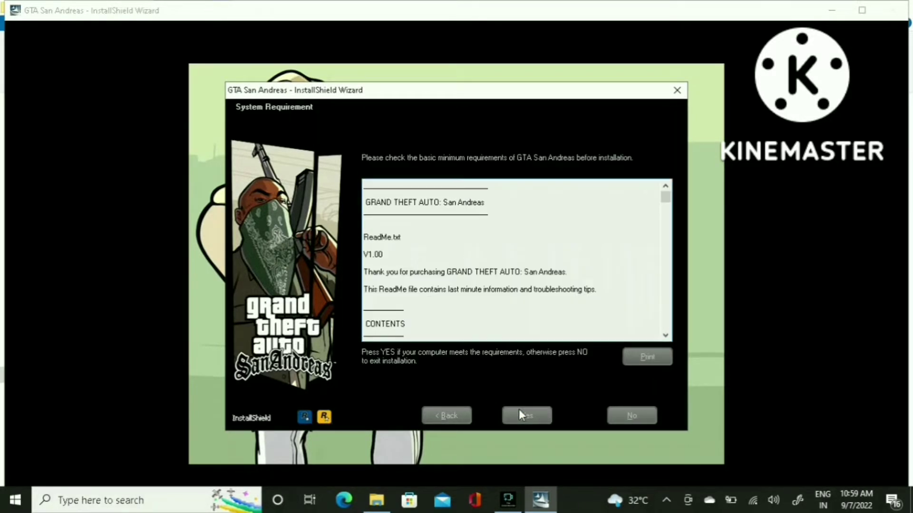
click(519, 413)
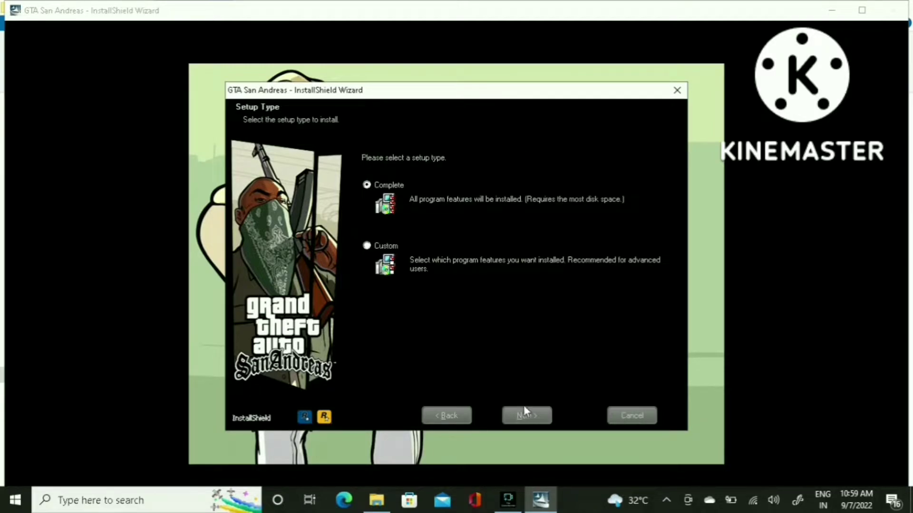
click(530, 421)
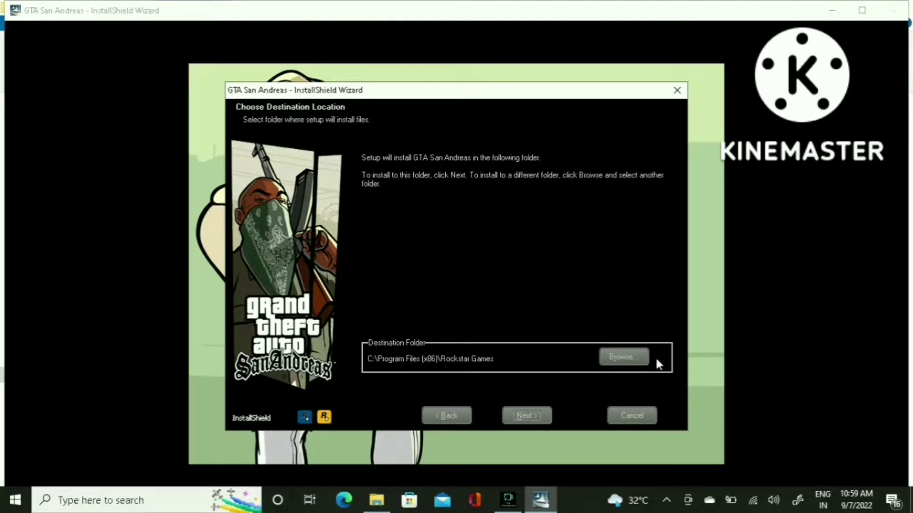
Set the installation's destination folder to Local Disk (E:)
click(627, 356)
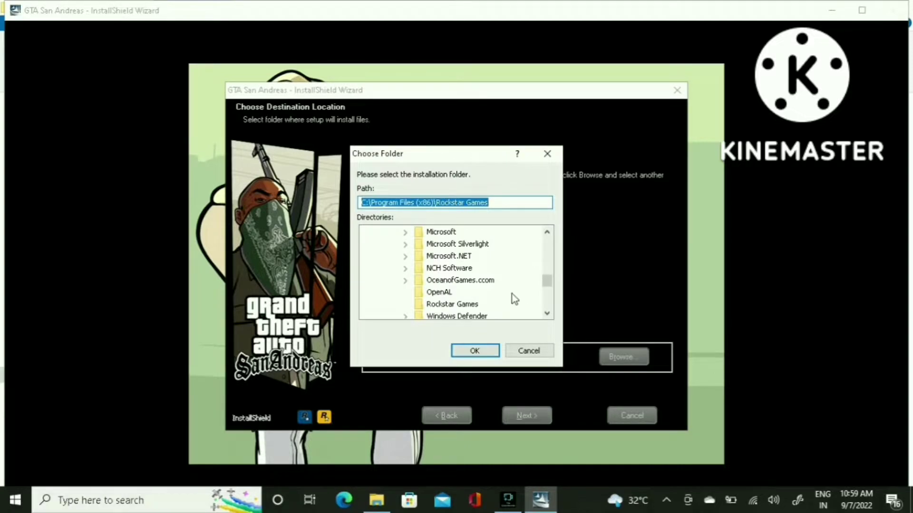
scroll(512, 294, down, 3)
scroll(511, 295, down, 1)
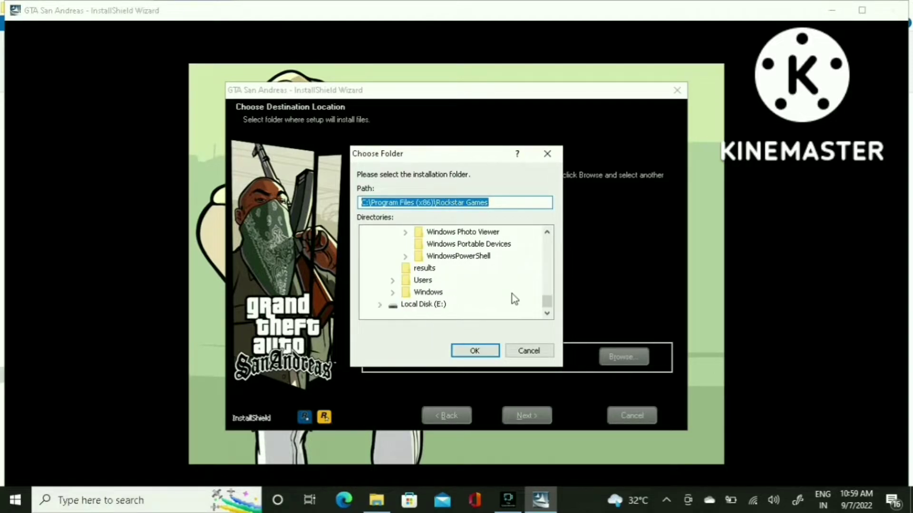
click(440, 305)
click(482, 351)
Decline the desktop shortcut and complete the GTA San Andreas installation through to the end of the wizard
click(526, 412)
click(559, 305)
click(561, 295)
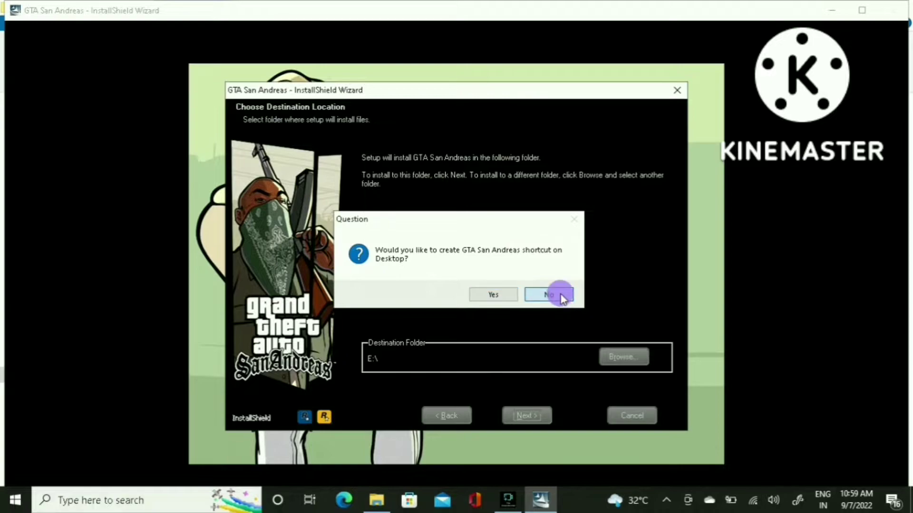
click(526, 415)
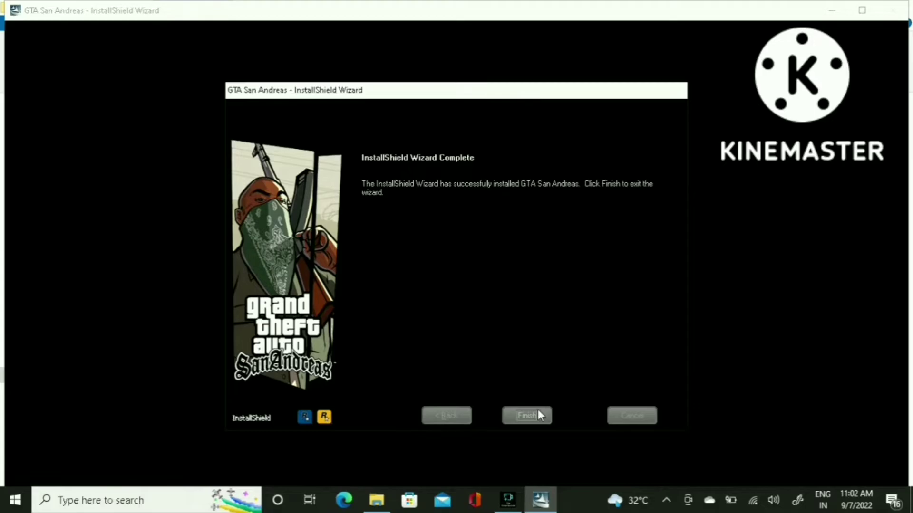
click(526, 415)
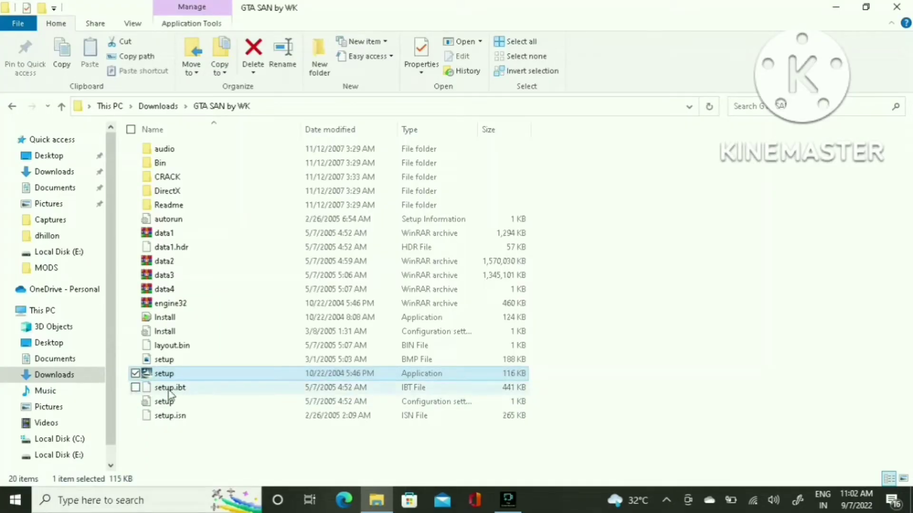
Try to launch gta_sa from the GTA San Andreas folder on Local Disk (E:)
click(73, 455)
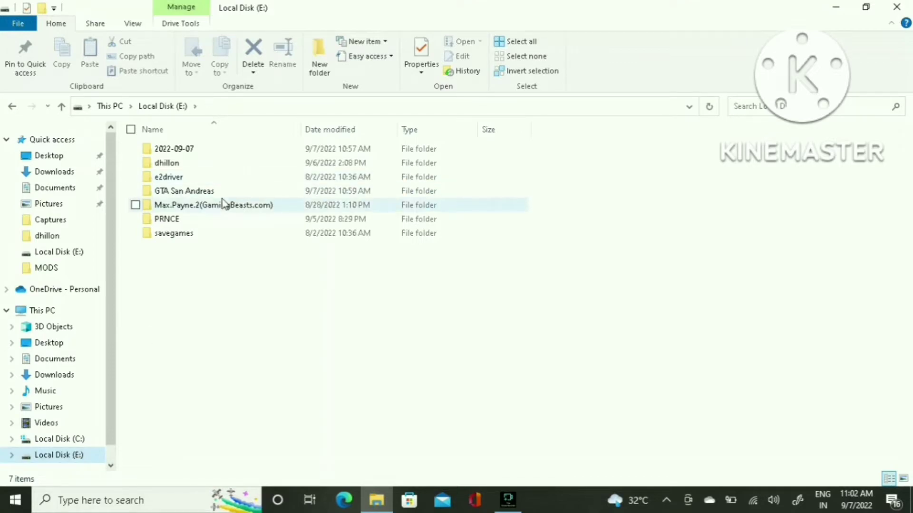
double_click(255, 197)
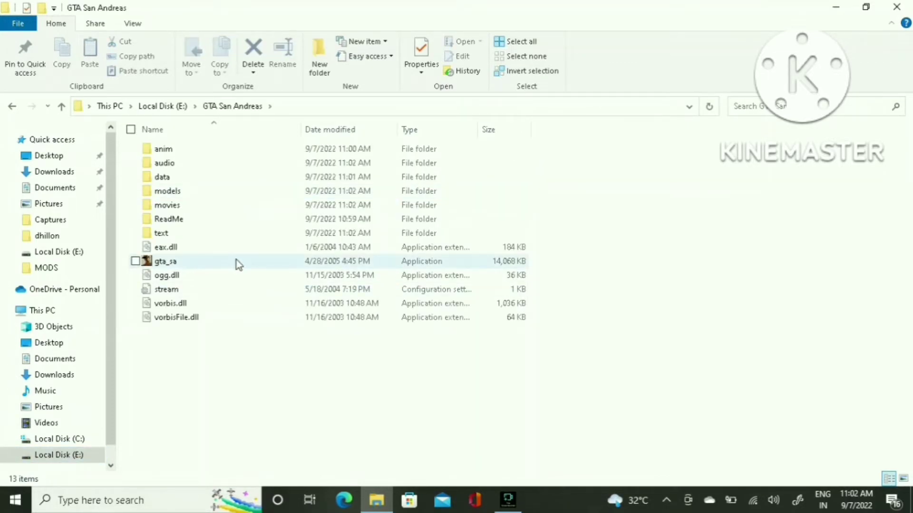
double_click(235, 260)
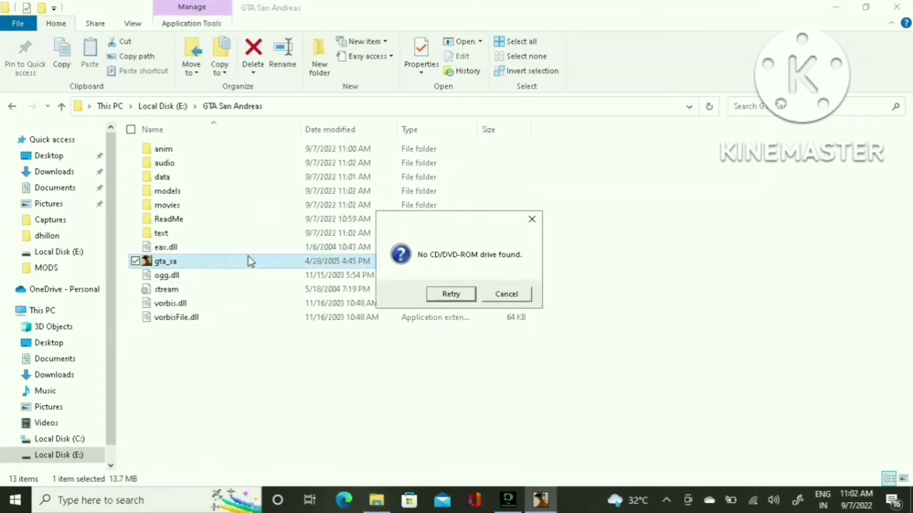
click(504, 293)
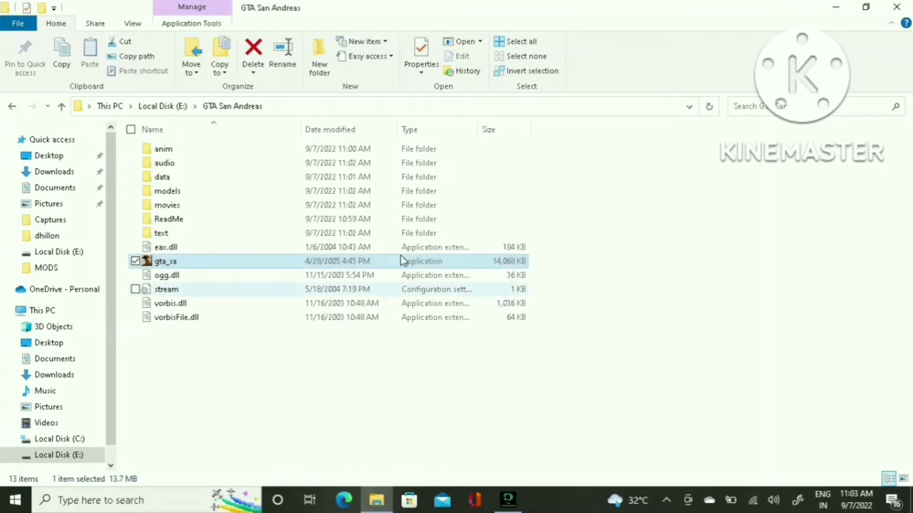
Copy the gta_sa application from the CRACK folder inside the extracted GTA SAN by WK folder in Downloads
click(71, 175)
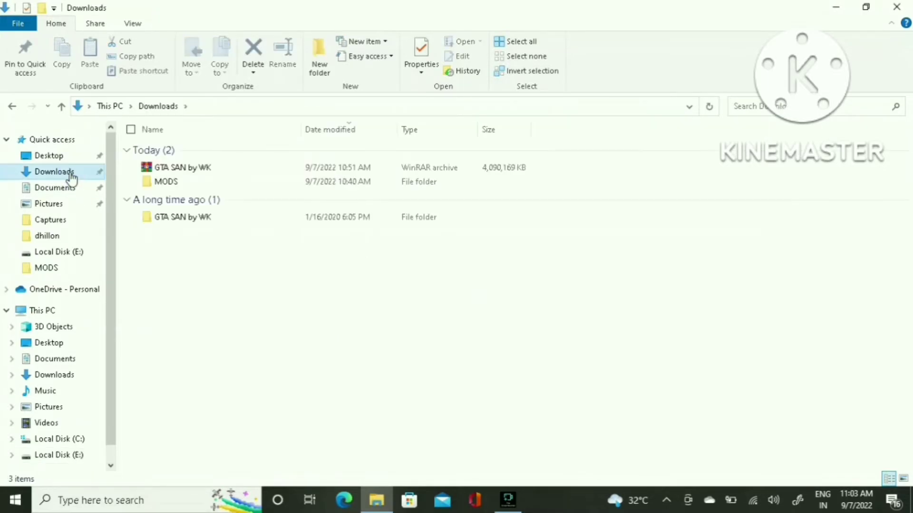
double_click(255, 224)
double_click(279, 176)
click(288, 156)
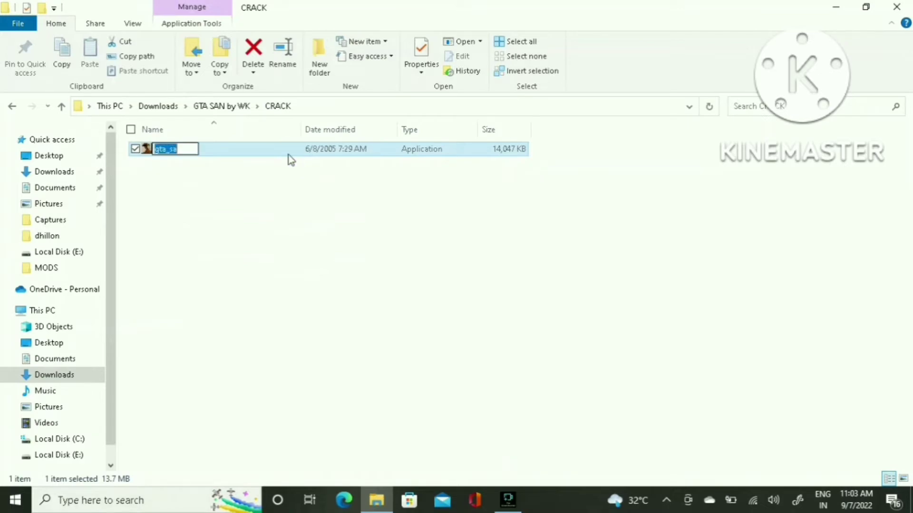
right_click(289, 155)
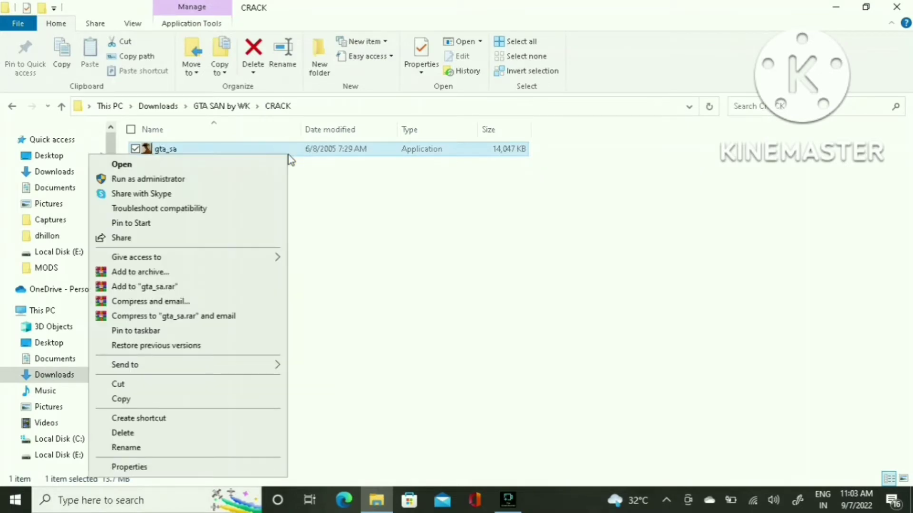
click(172, 400)
Replace gta_sa in the GTA San Andreas folder on Local Disk (E:) with the copied file and launch it
click(76, 458)
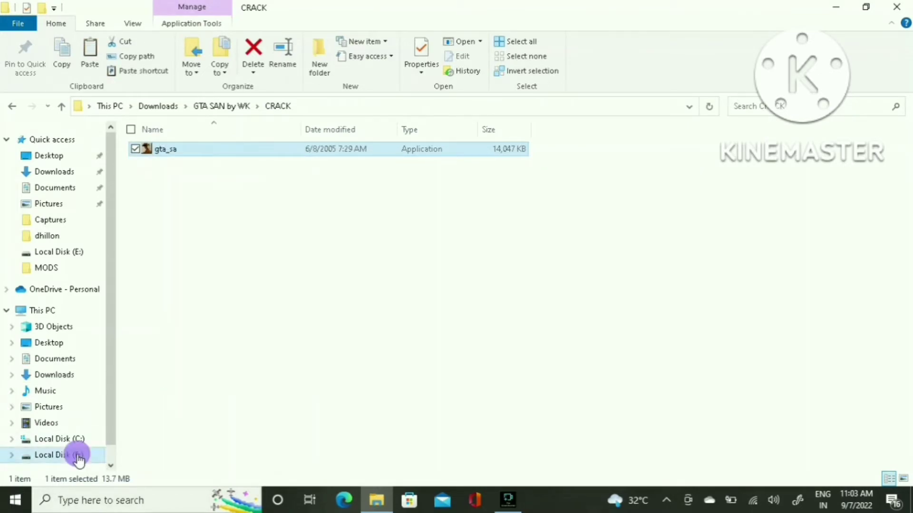
double_click(300, 190)
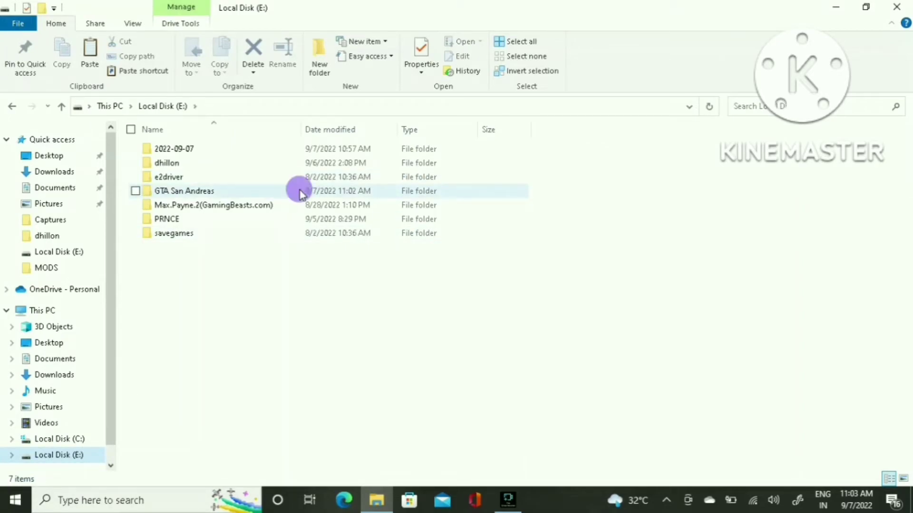
click(675, 210)
right_click(675, 210)
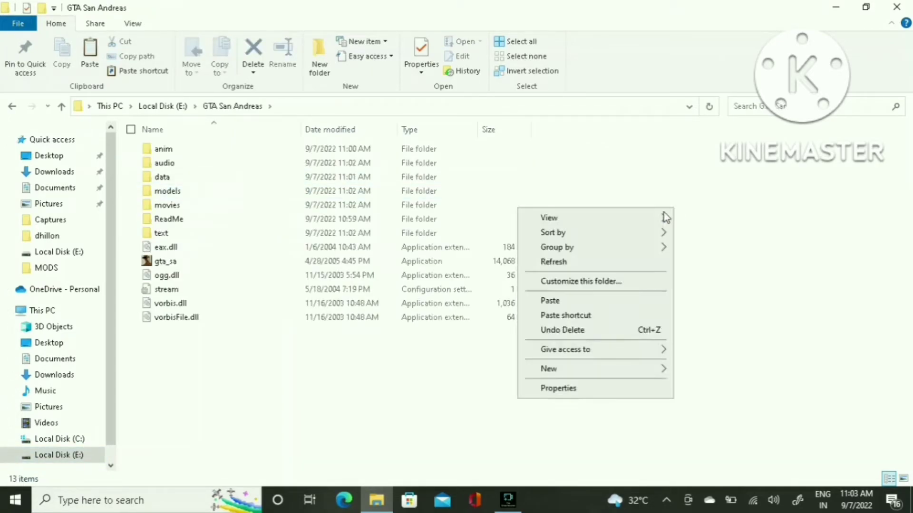
click(589, 299)
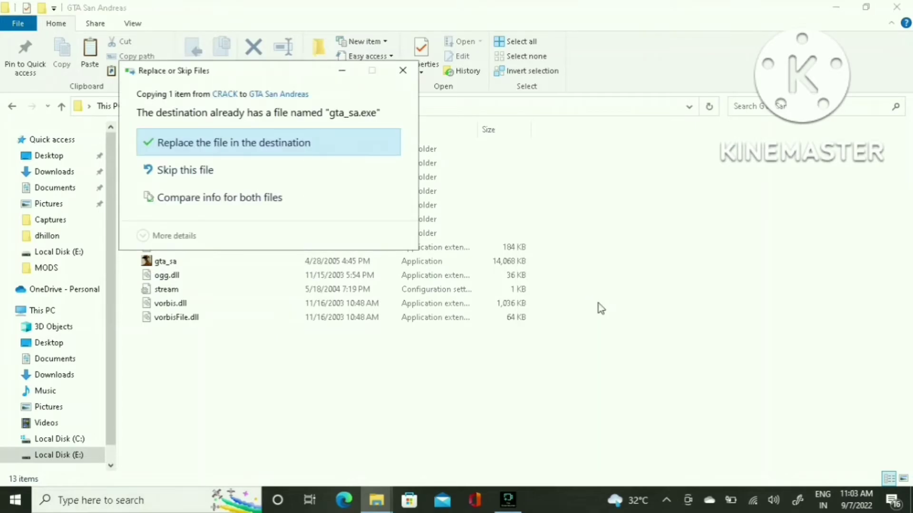
click(320, 140)
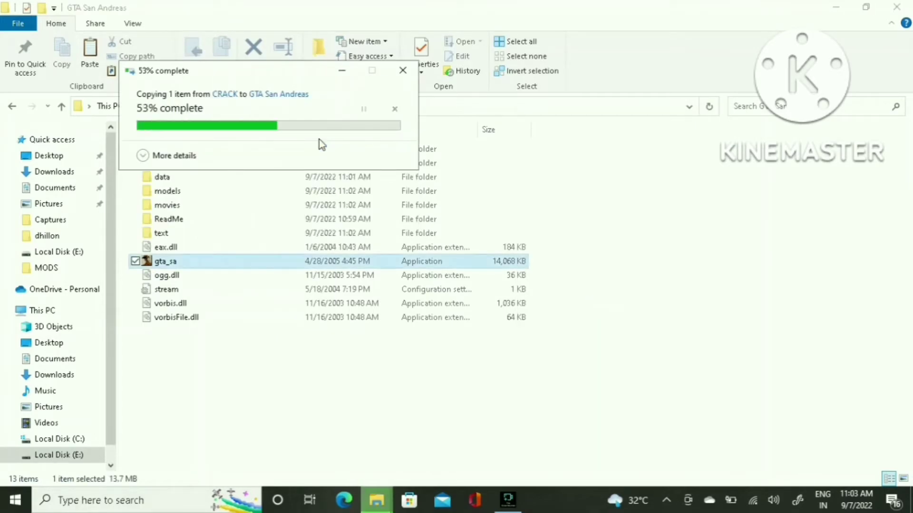
double_click(338, 261)
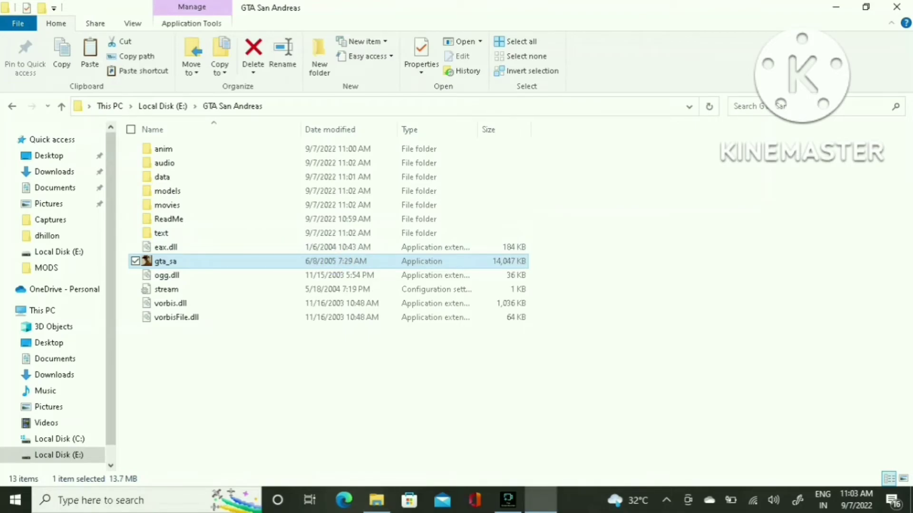